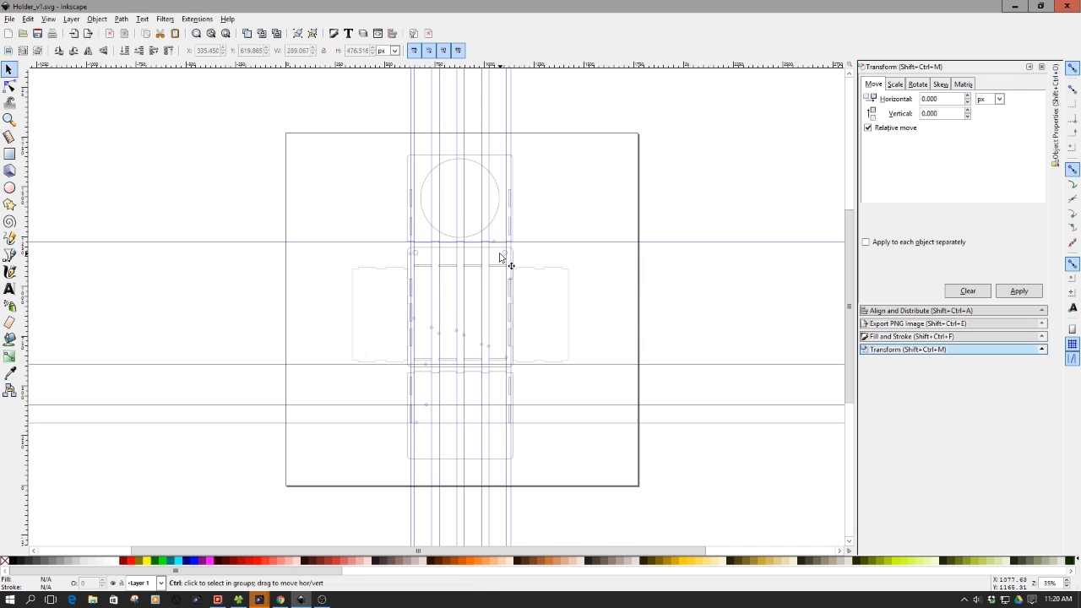
Examine the overall layout of the holder's panels, from the one with the large circular cutout to the lower slotted one
key("plus")
key("plus")
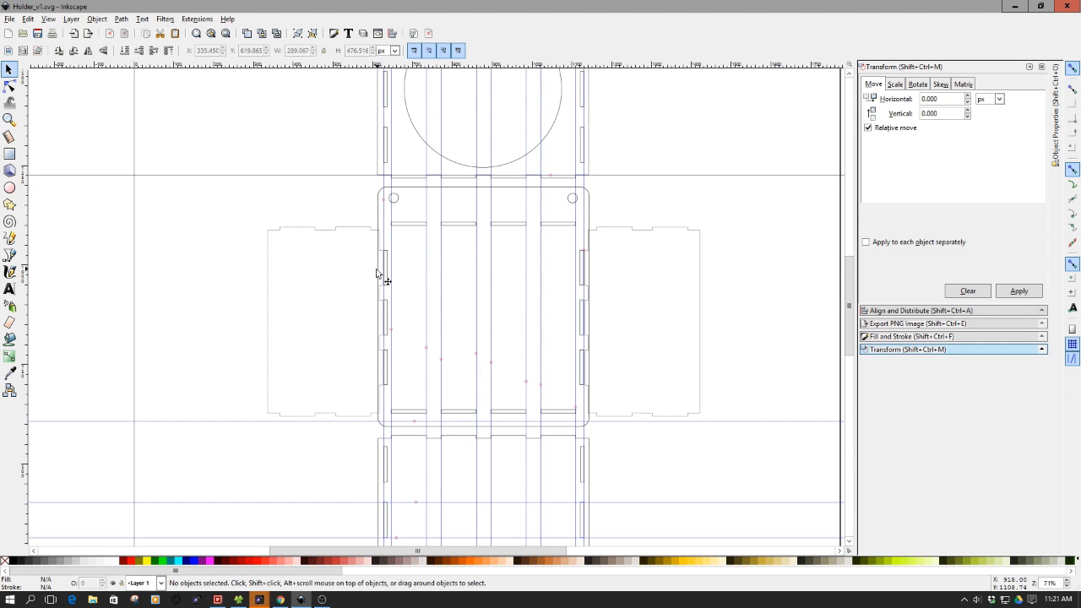
scroll(377, 273, "up", 1)
key("ctrl")
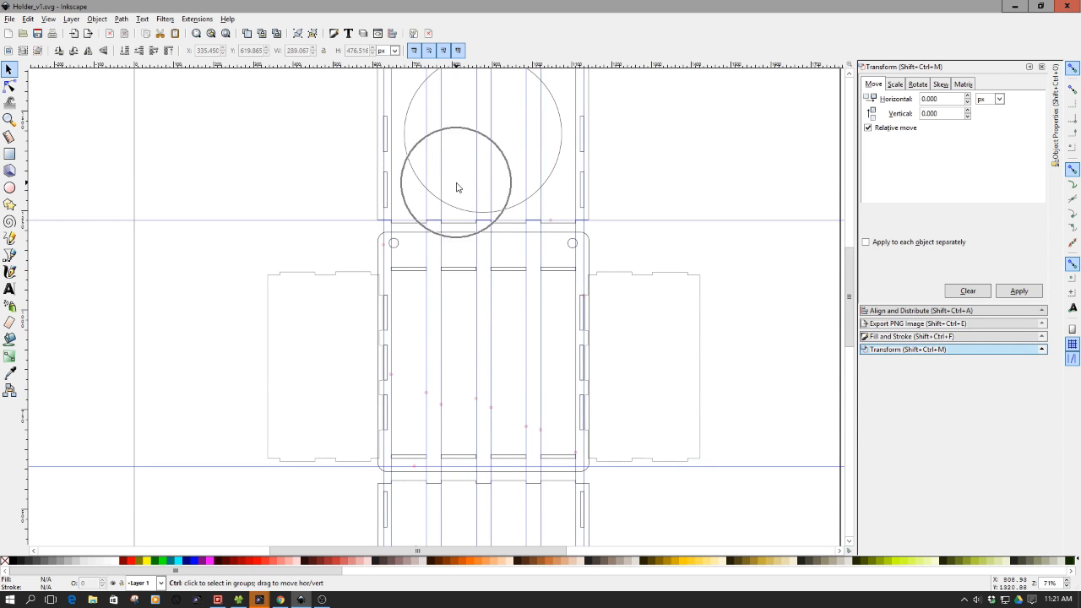
scroll(457, 190, "down", 2)
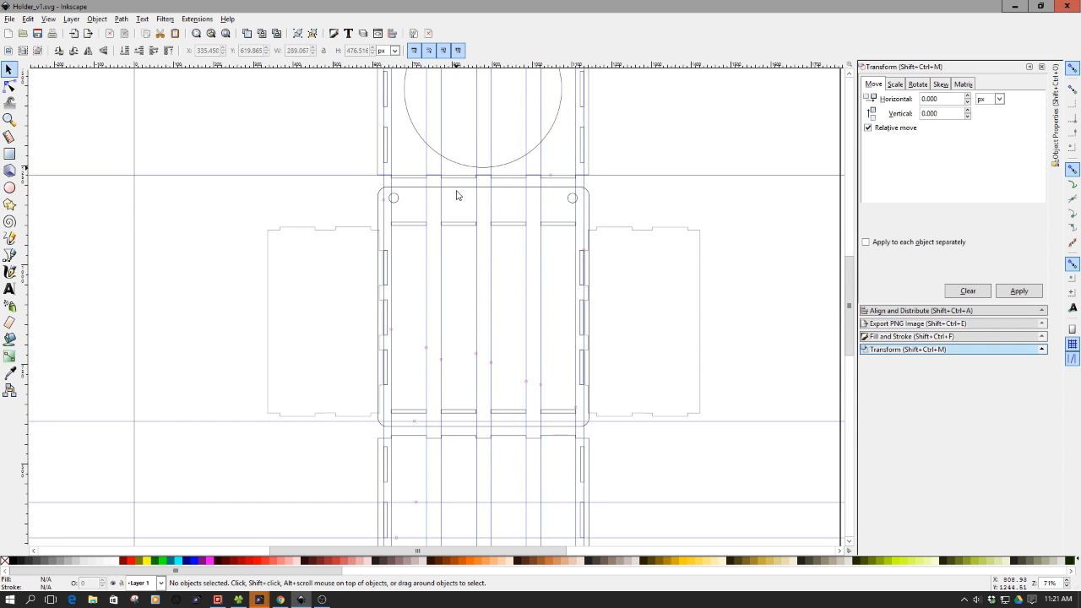
key("ctrl")
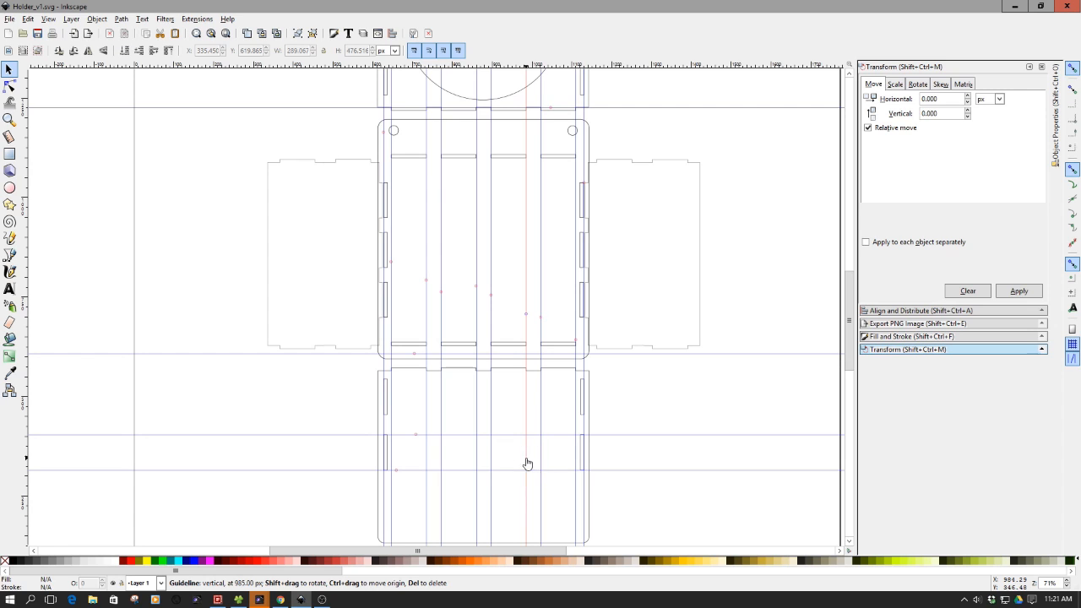
key("ctrl")
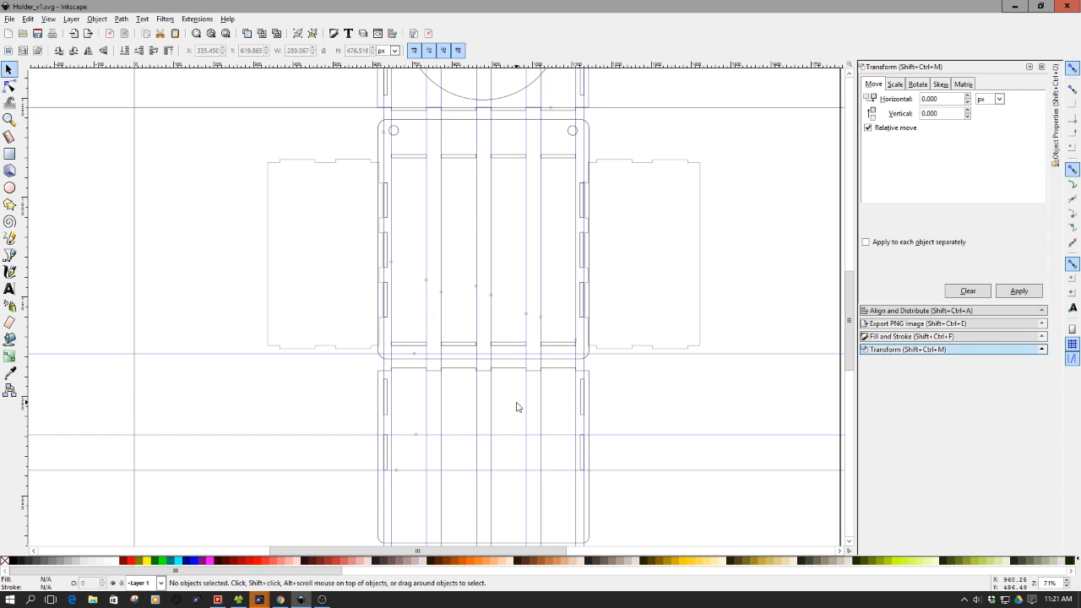
scroll(517, 407, "up", 3)
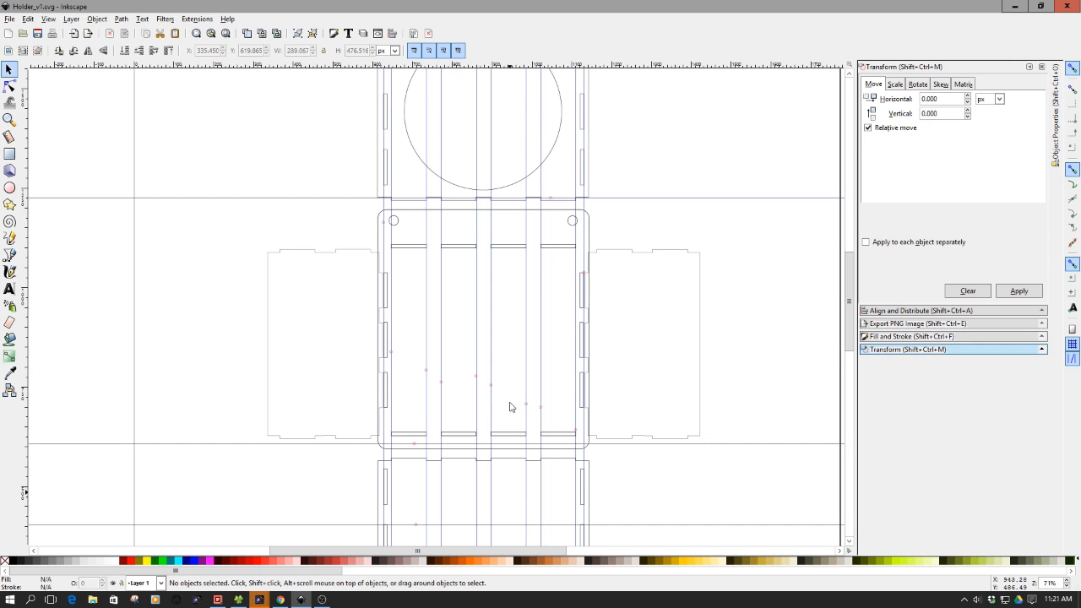
scroll(510, 407, "down", 1)
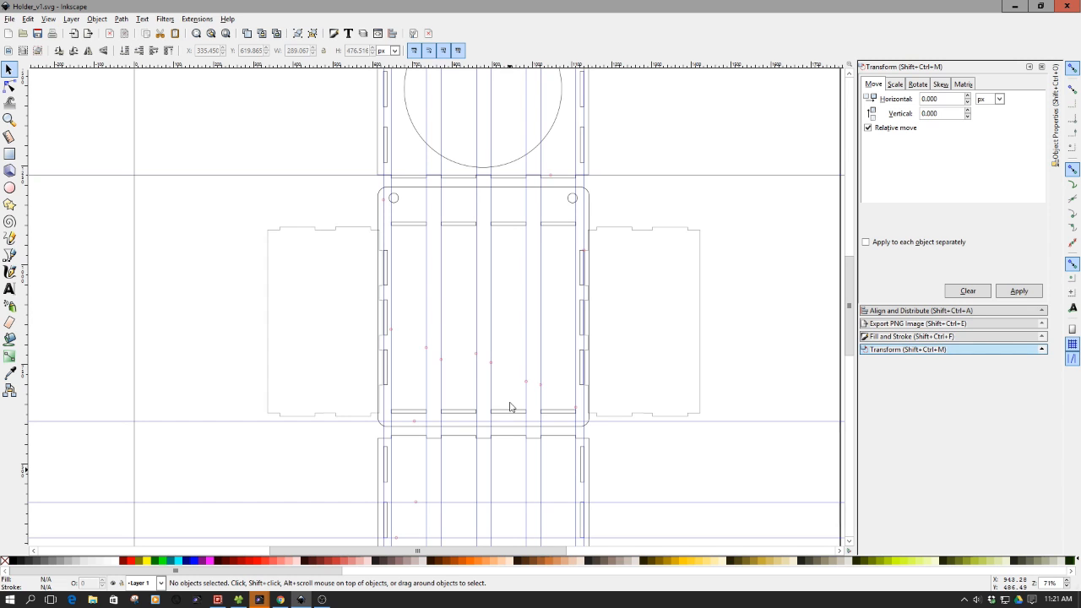
scroll(509, 408, "up", 6)
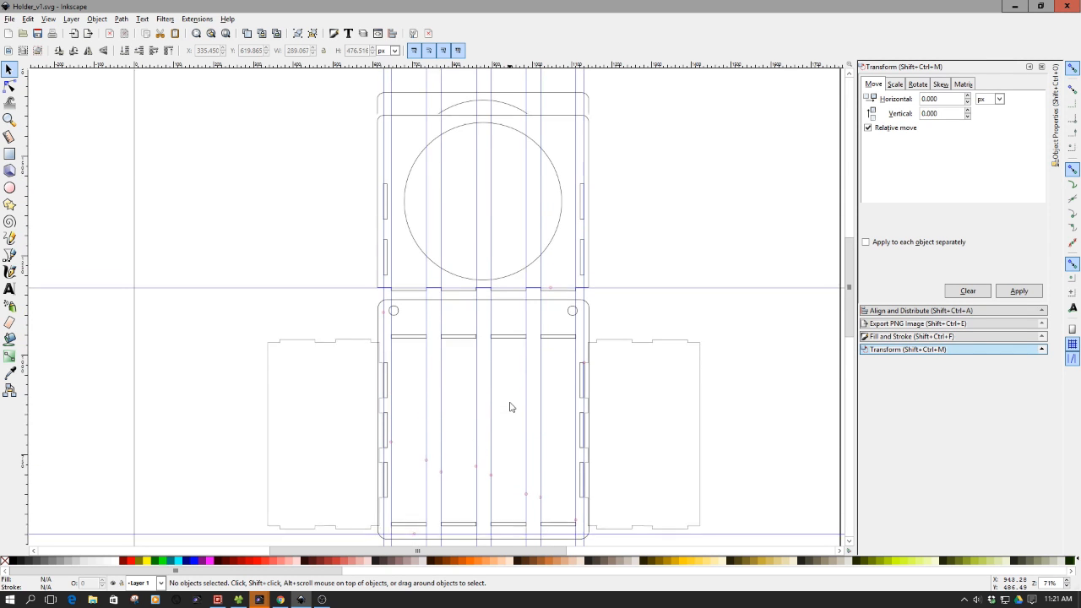
scroll(510, 407, "down", 2)
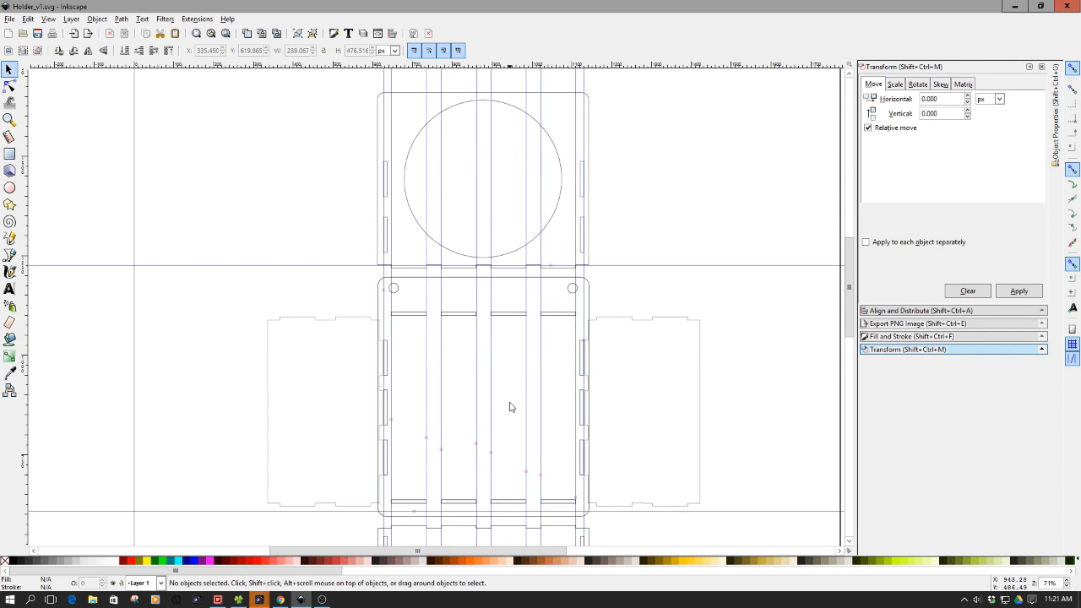
scroll(510, 407, "down", 5)
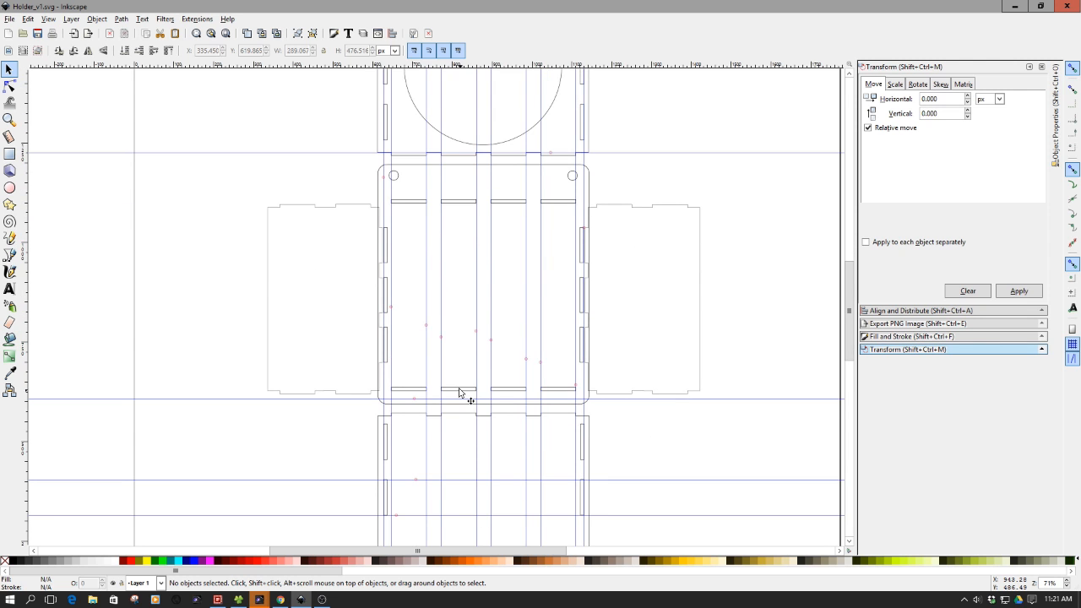
Examine how the slots along the central panel's lower edge line up with the guides and the tabs of the panel below
scroll(463, 394, "up", 1, "ctrl")
scroll(449, 391, "up", 1, "ctrl")
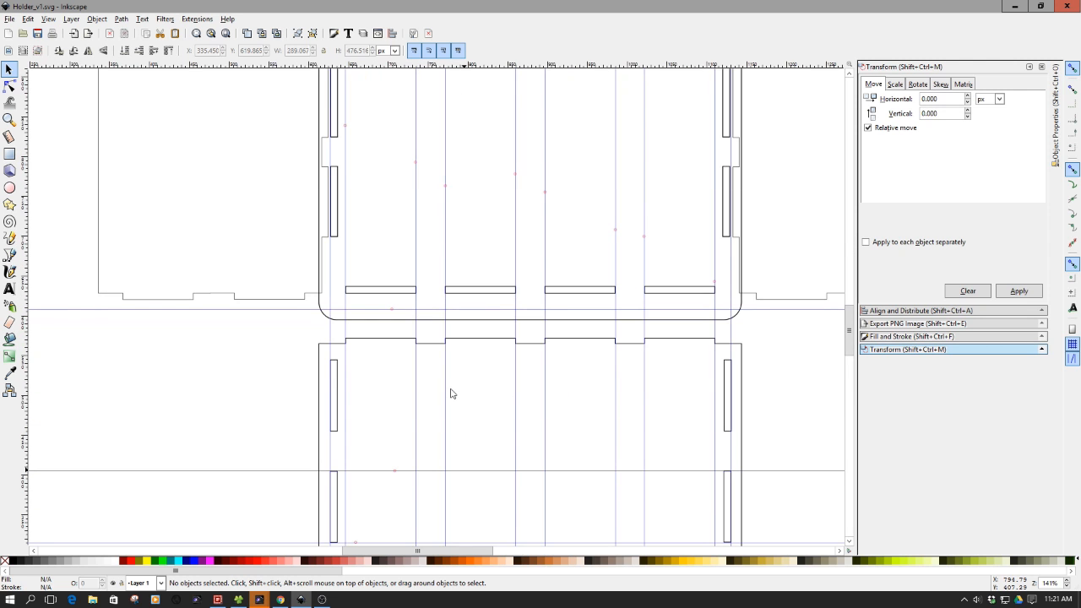
scroll(450, 394, "up", 1, "ctrl")
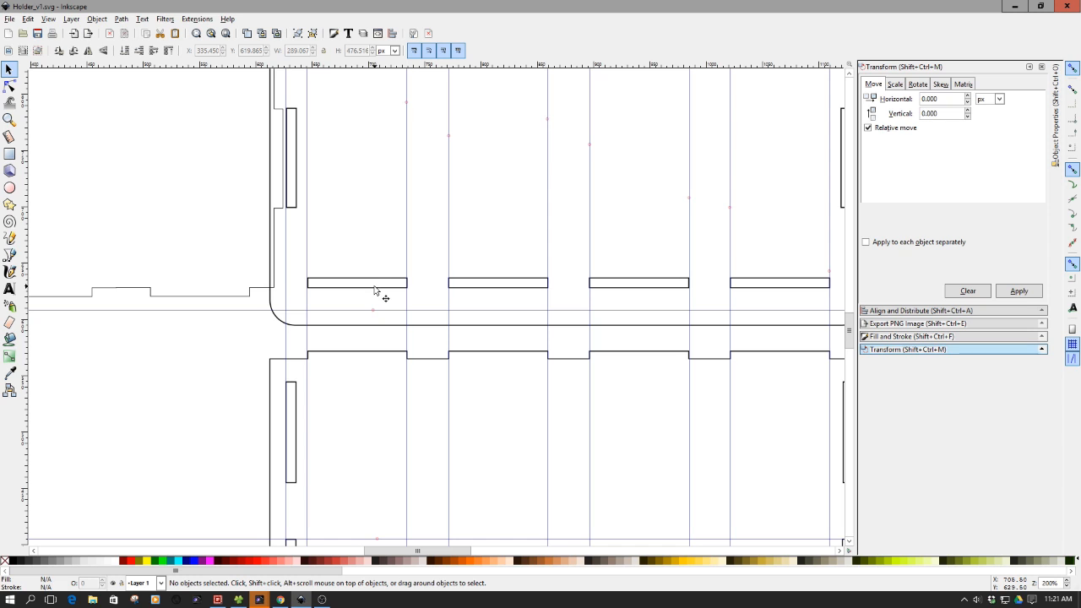
key("ctrl")
left_click(367, 290)
left_click(306, 288)
left_click(308, 356)
left_click(307, 288)
left_click(406, 289, "ctrl")
scroll(404, 303, "down", 2, "ctrl")
scroll(428, 310, "up", 5)
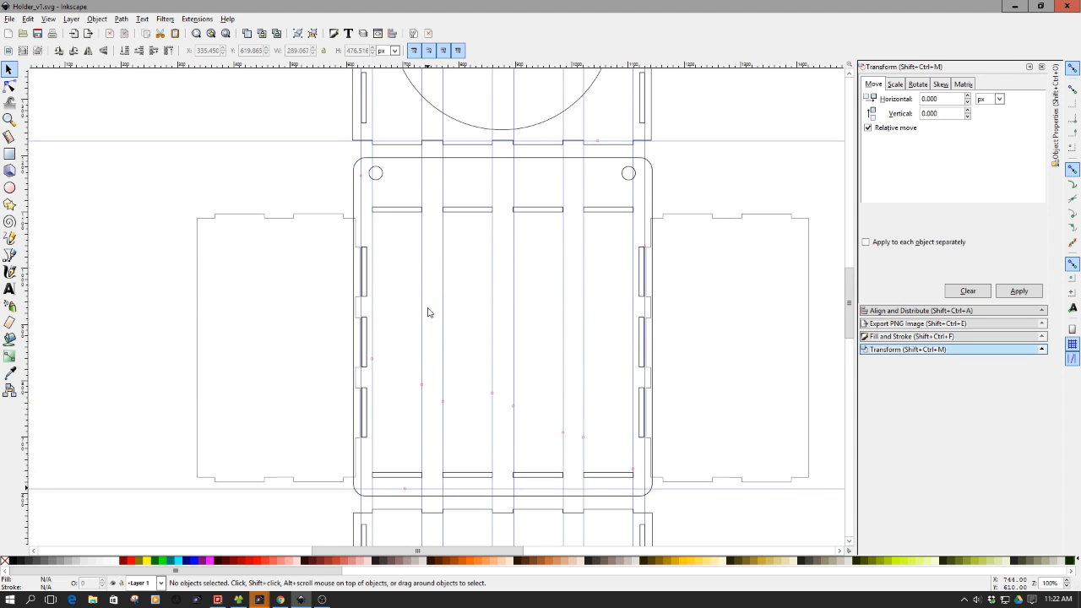
Examine the clearance between the large circular cutout and the edges of the upper panel
scroll(428, 313, "up", 6)
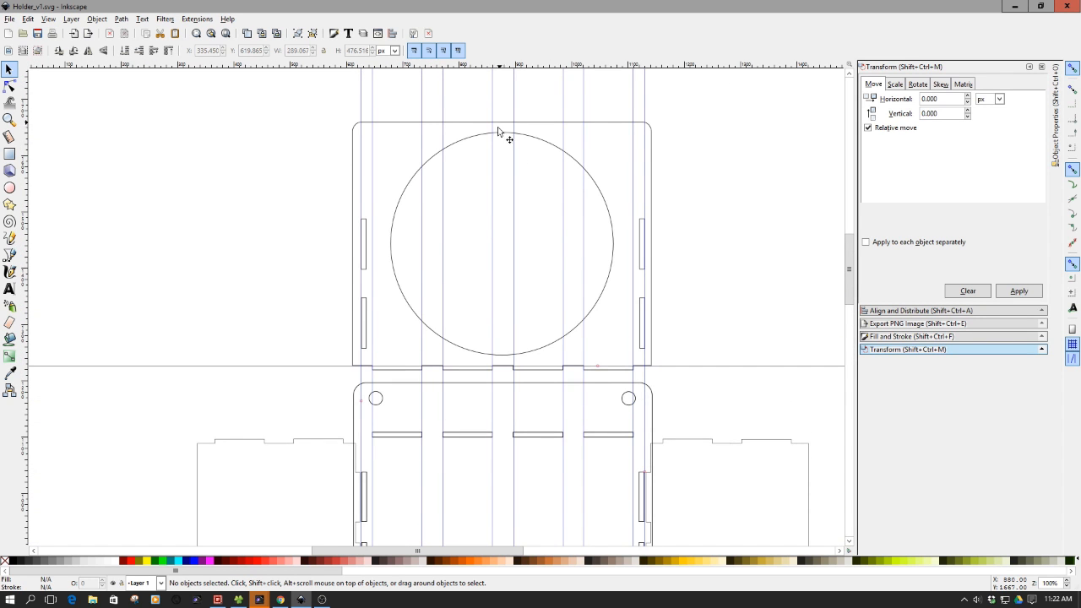
left_click(497, 127)
left_click(502, 361)
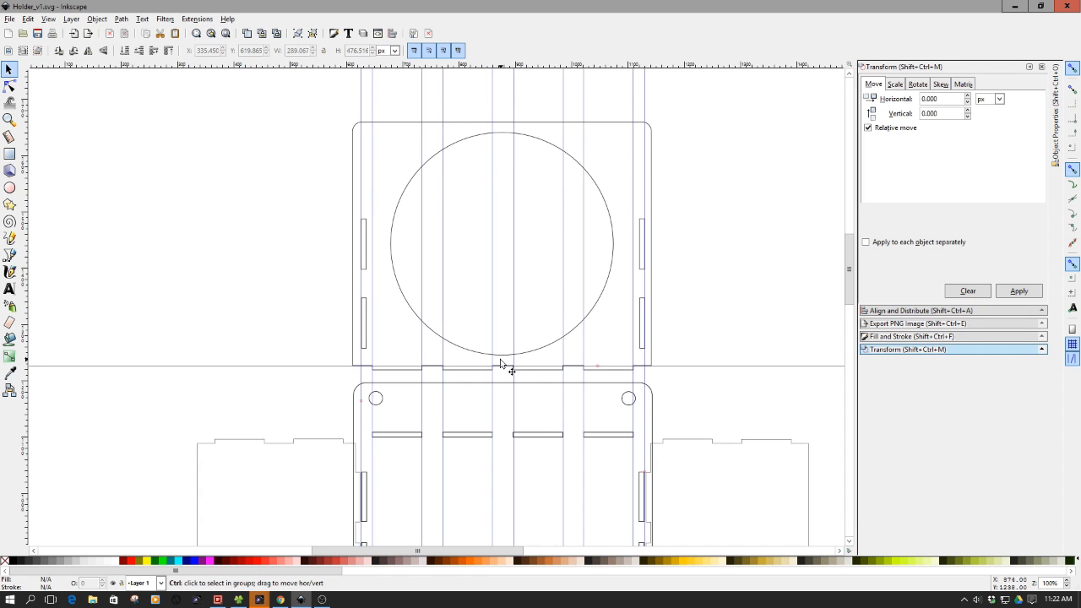
left_click(499, 135)
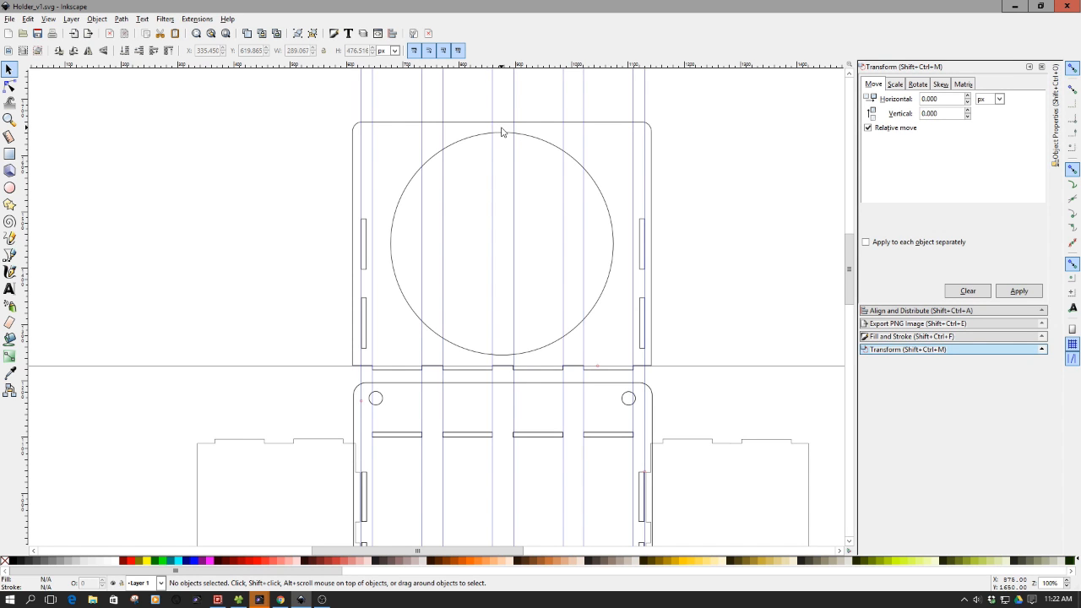
left_click(496, 127)
left_click(504, 132)
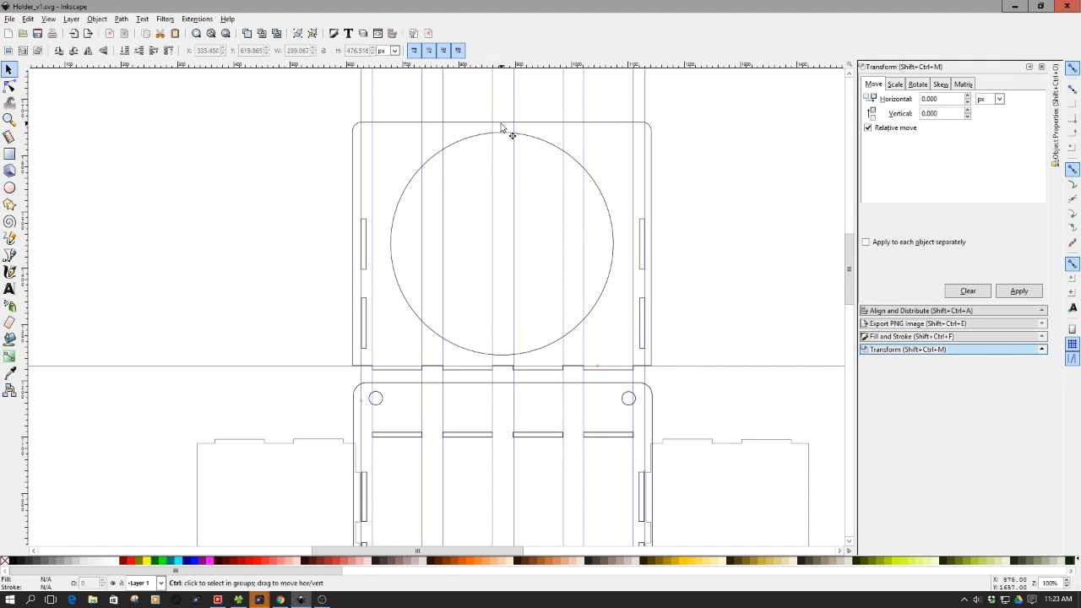
key("ctrl")
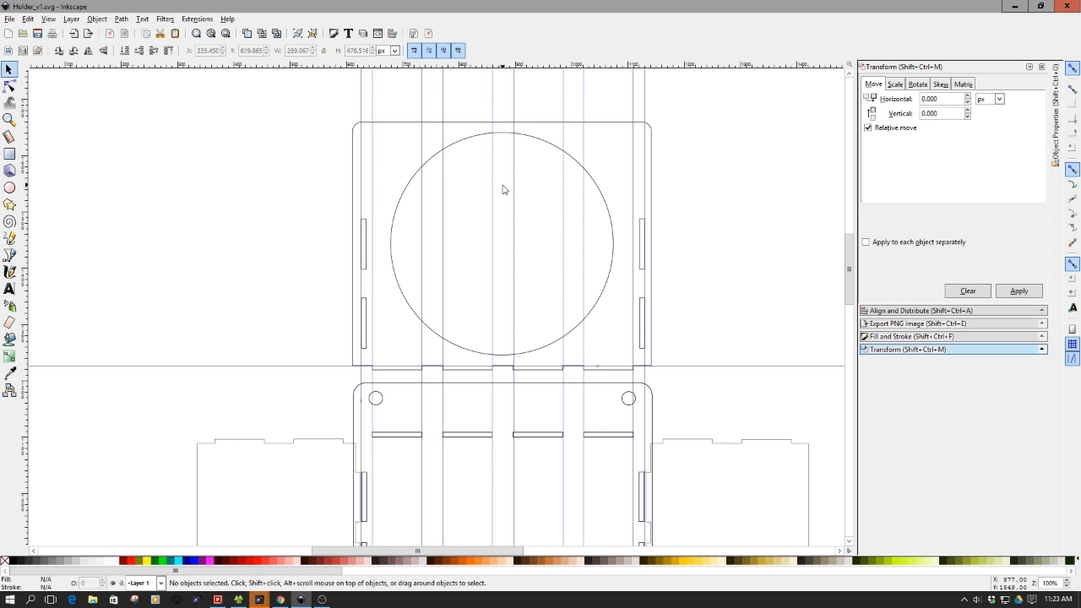
scroll(503, 189, "down", 2)
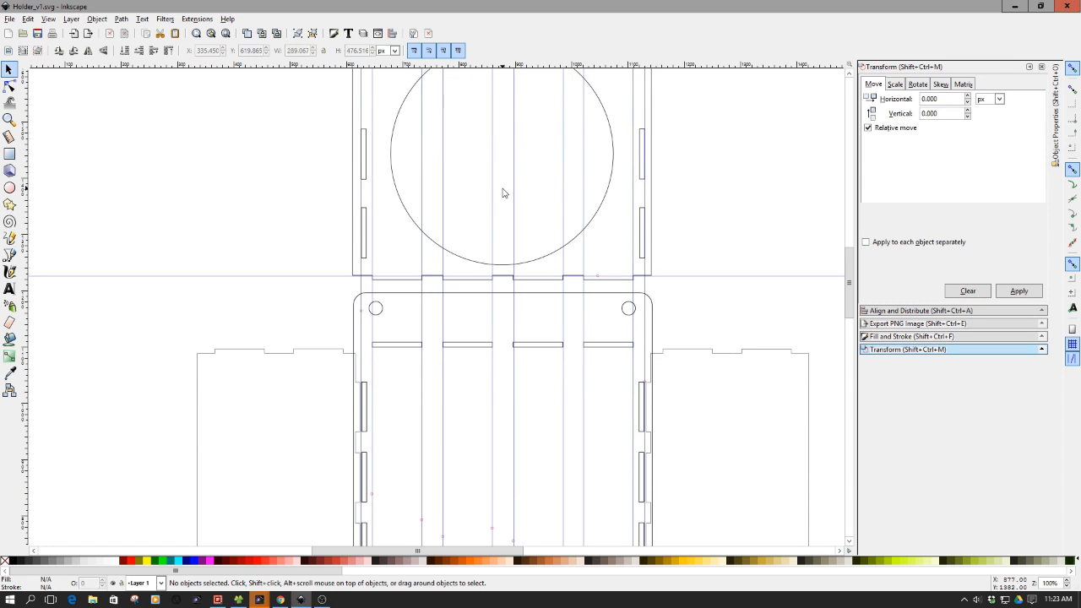
scroll(502, 193, "down", 3)
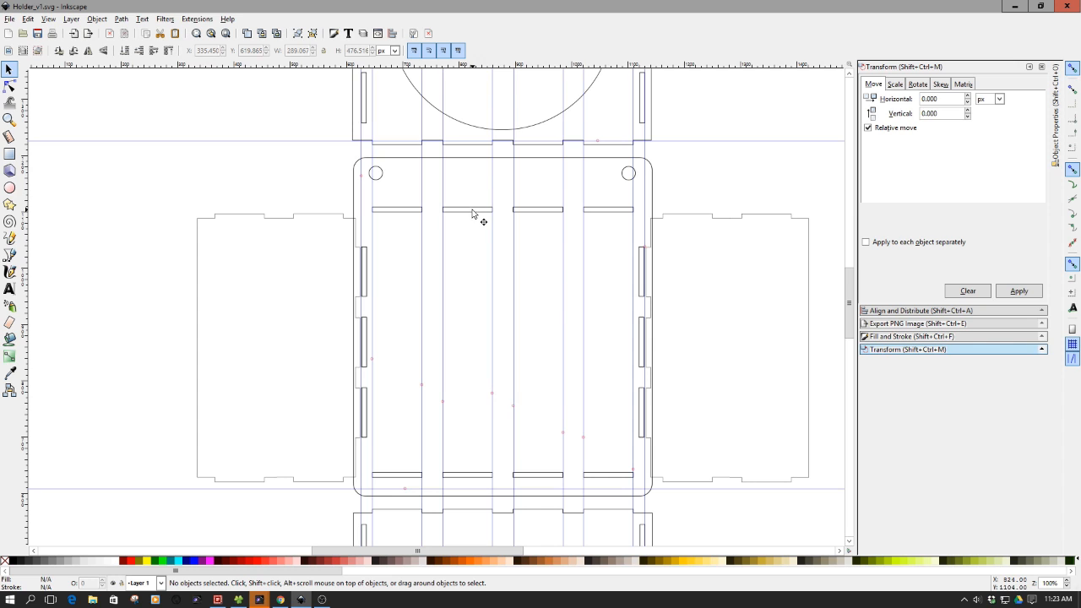
key("ctrl")
key("ctrl")
left_click(121, 18)
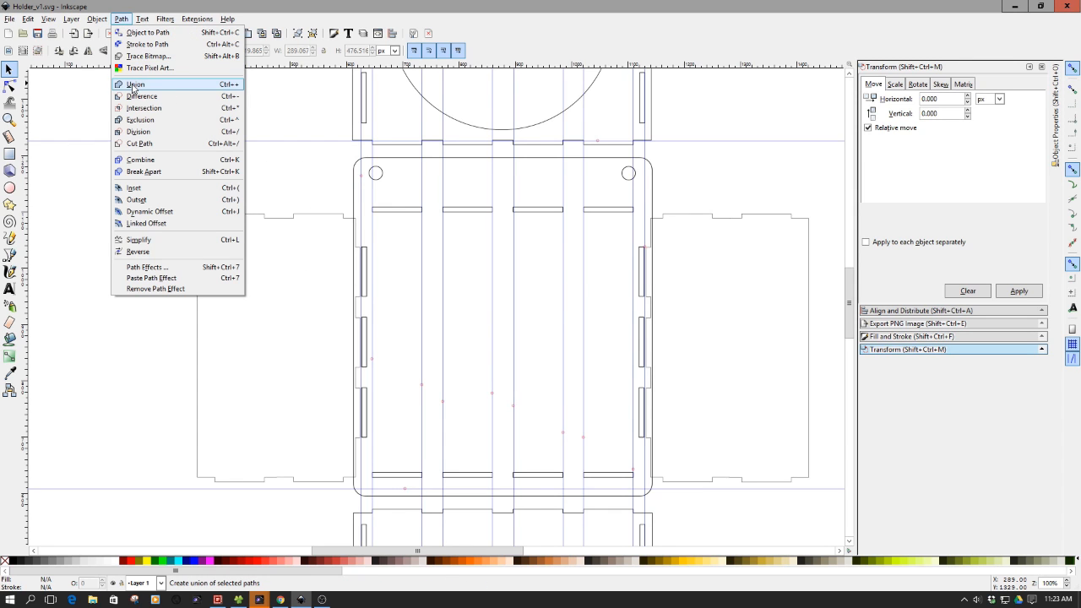
left_click(403, 277)
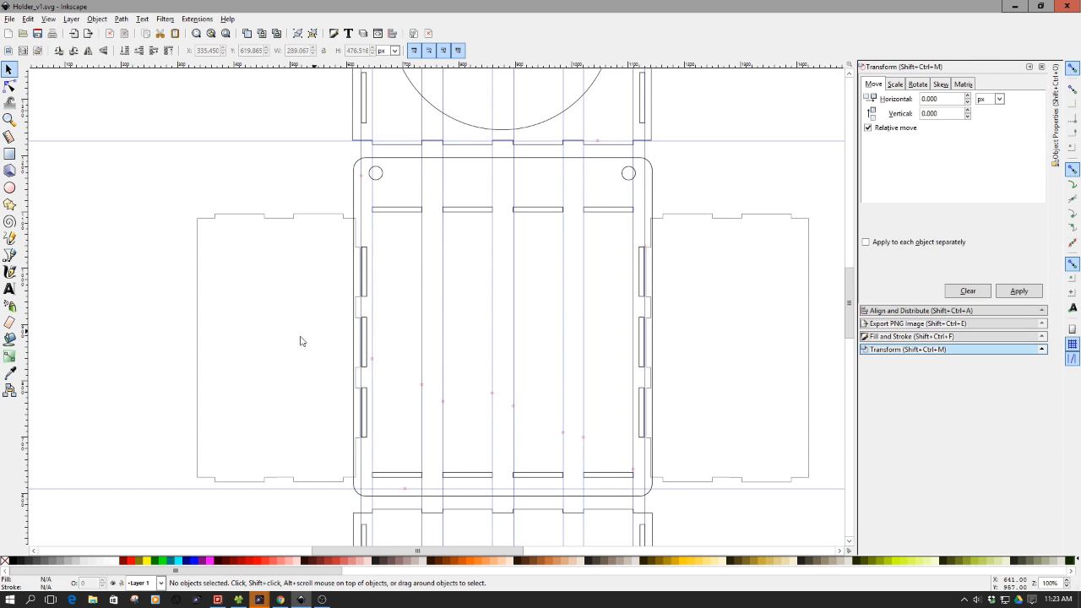
Examine the two tabbed side panels against the central panel's side slots and rounded corners
left_click(719, 361)
left_click(698, 218)
left_click(711, 479)
left_click(235, 363)
left_click(712, 370)
scroll(516, 387, "down", 2)
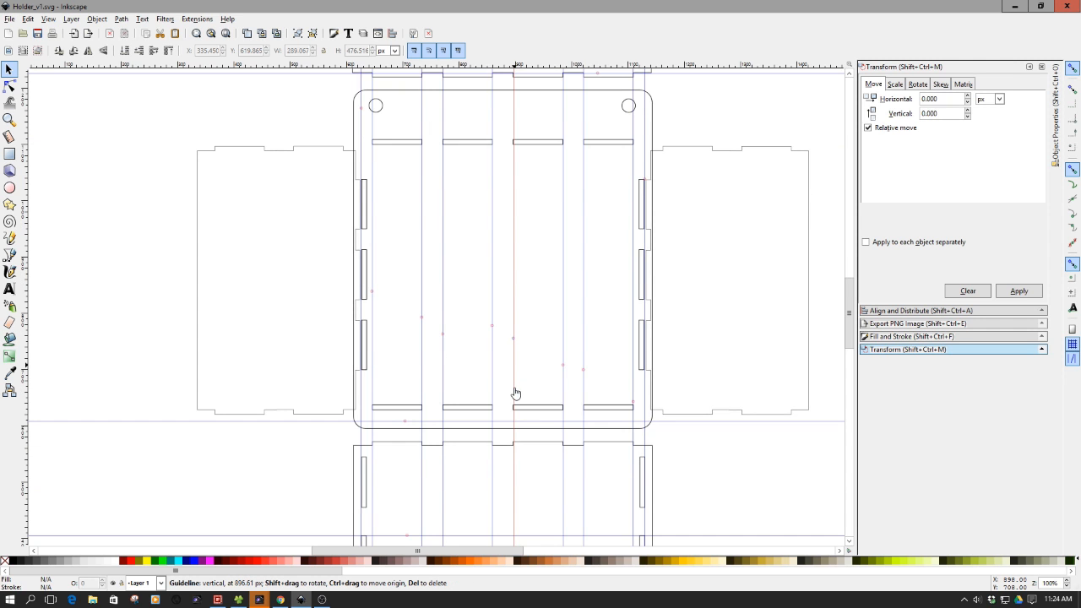
scroll(515, 393, "up", 1)
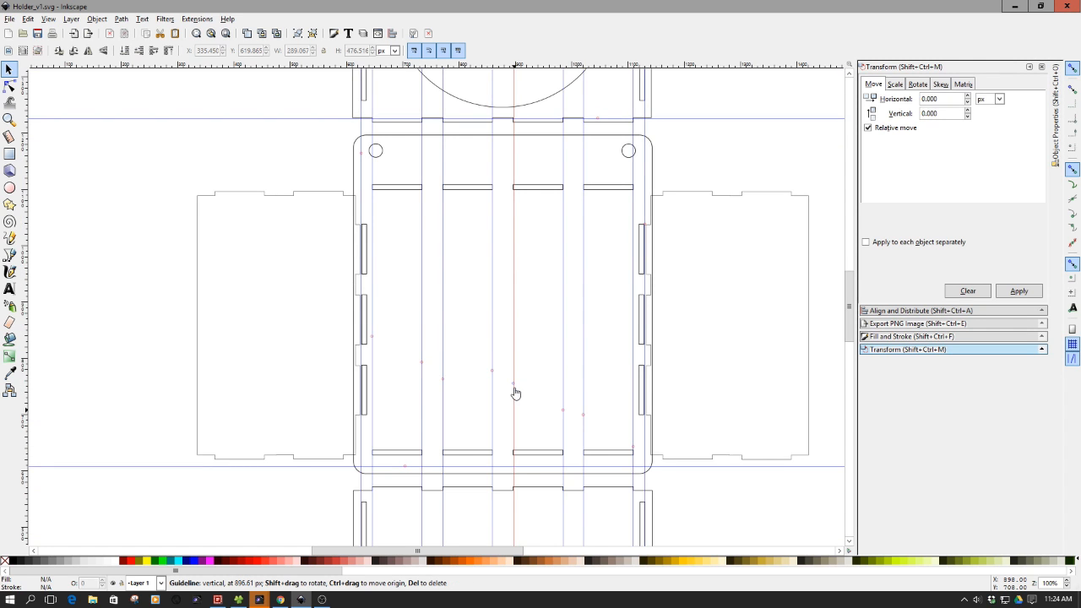
left_click(357, 149)
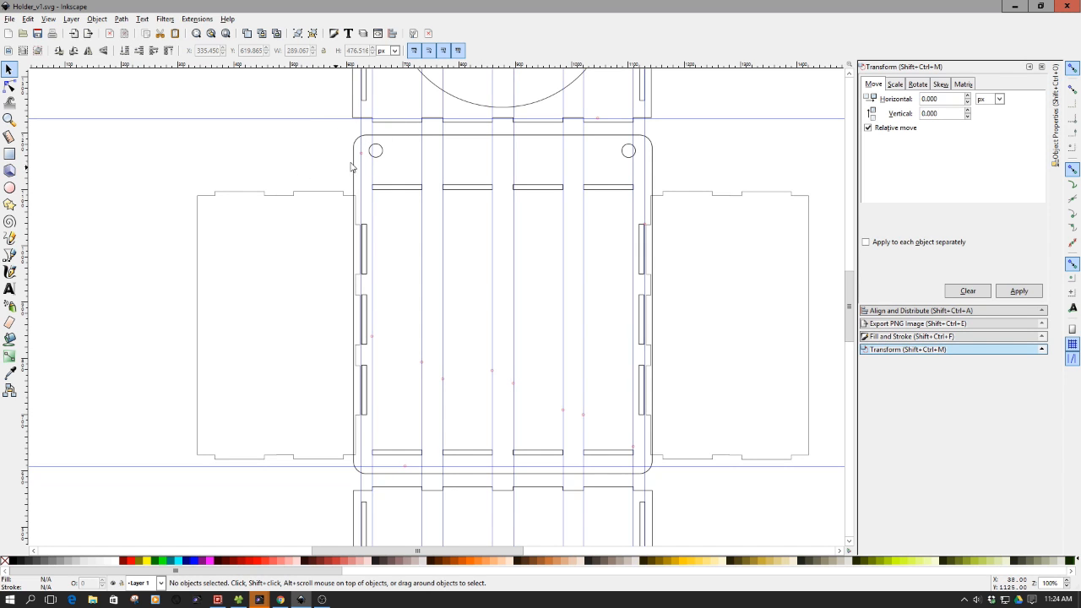
left_click(357, 147)
left_click(204, 456)
key("minus")
key("minus")
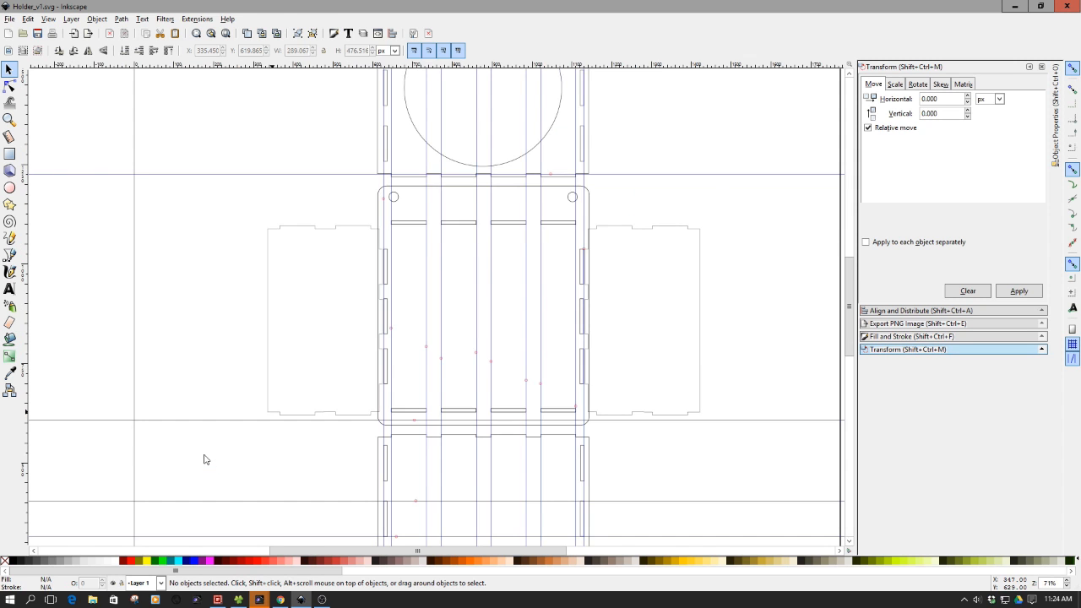